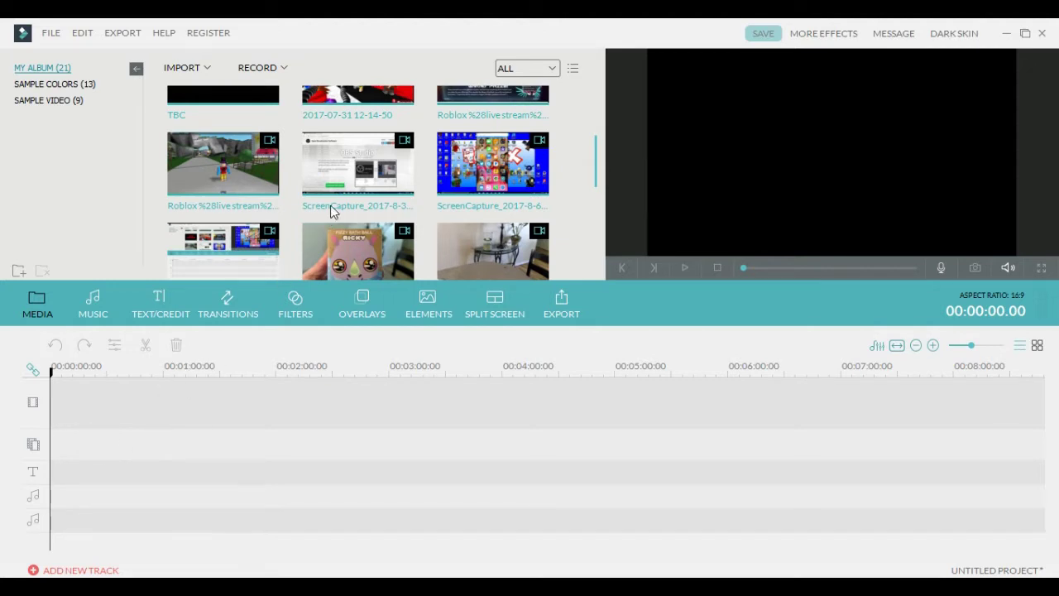
- Place the ScreenCapture_2017-8-6 clip showing the phone home screen at the start of the main video track
{"action": "scroll", "coordinate": [331, 208], "scroll_direction": "down", "scroll_amount": 2}
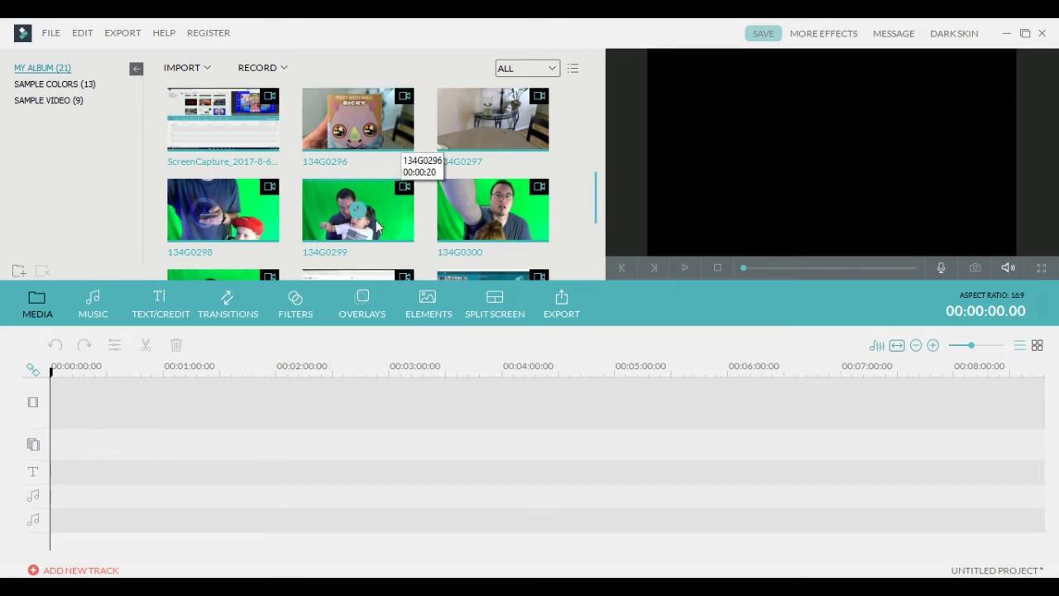
{"action": "left_click_drag", "start_coordinate": [596, 226], "coordinate": [597, 179]}
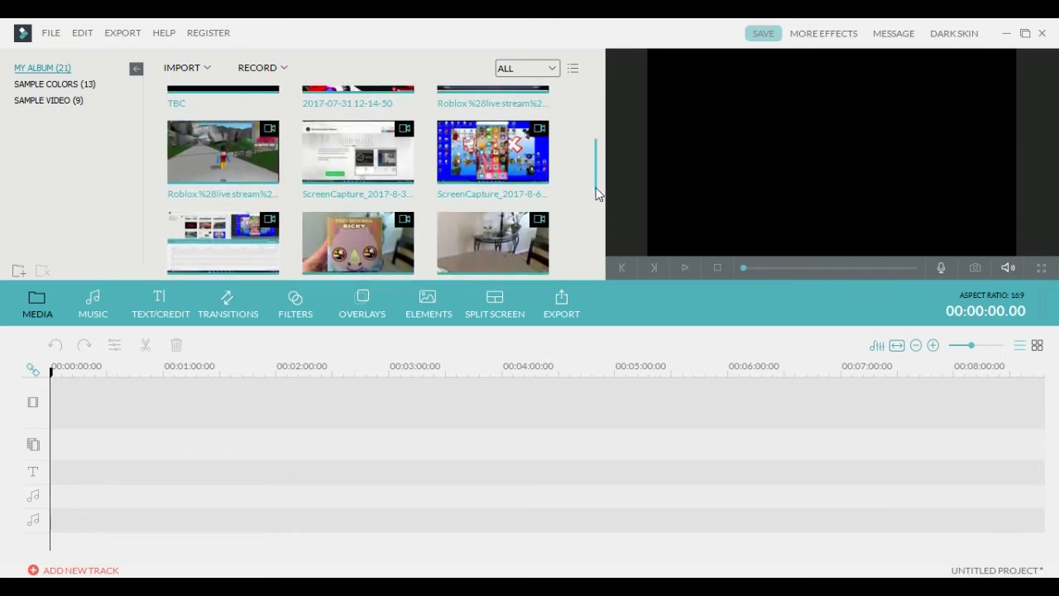
{"action": "left_click_drag", "start_coordinate": [461, 192], "coordinate": [66, 383]}
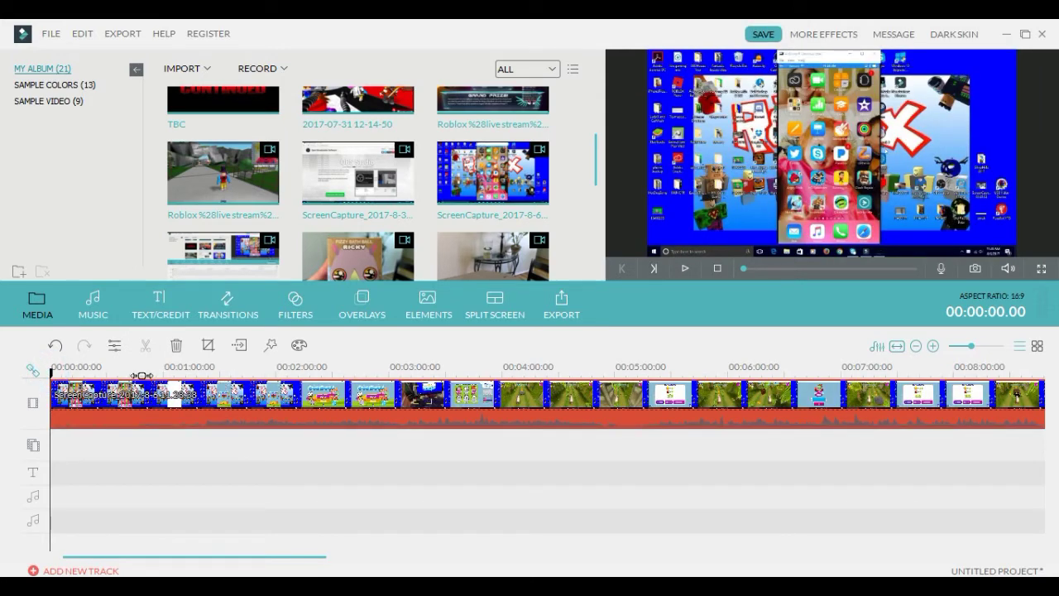
- Split the screen capture clip at 00:02:38.14 and delete the part before the cut
{"action": "left_click_drag", "start_coordinate": [50, 373], "coordinate": [351, 408]}
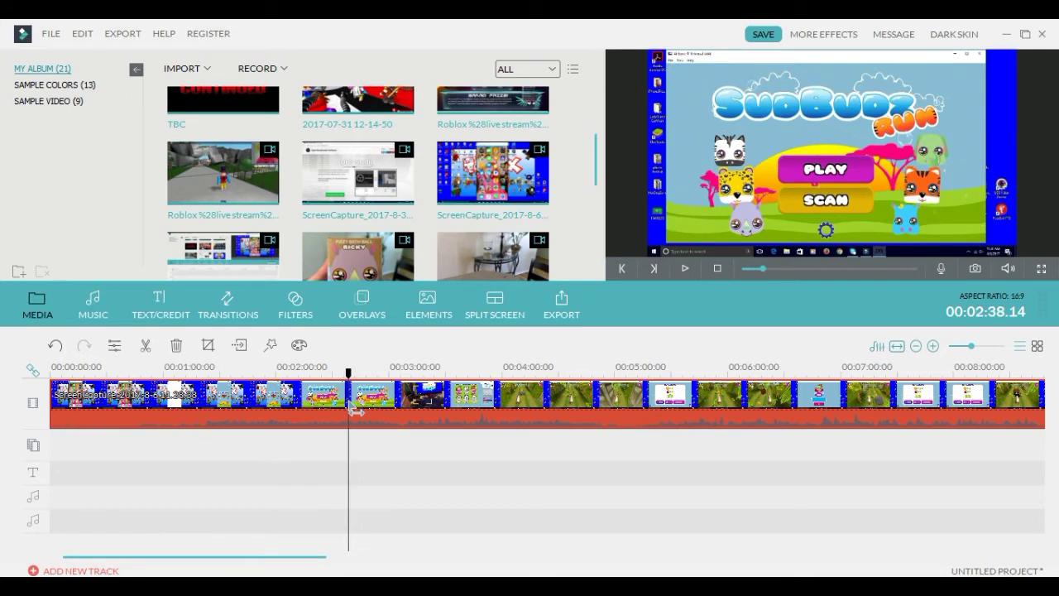
{"action": "left_click", "coordinate": [145, 346]}
{"action": "left_click", "coordinate": [194, 403]}
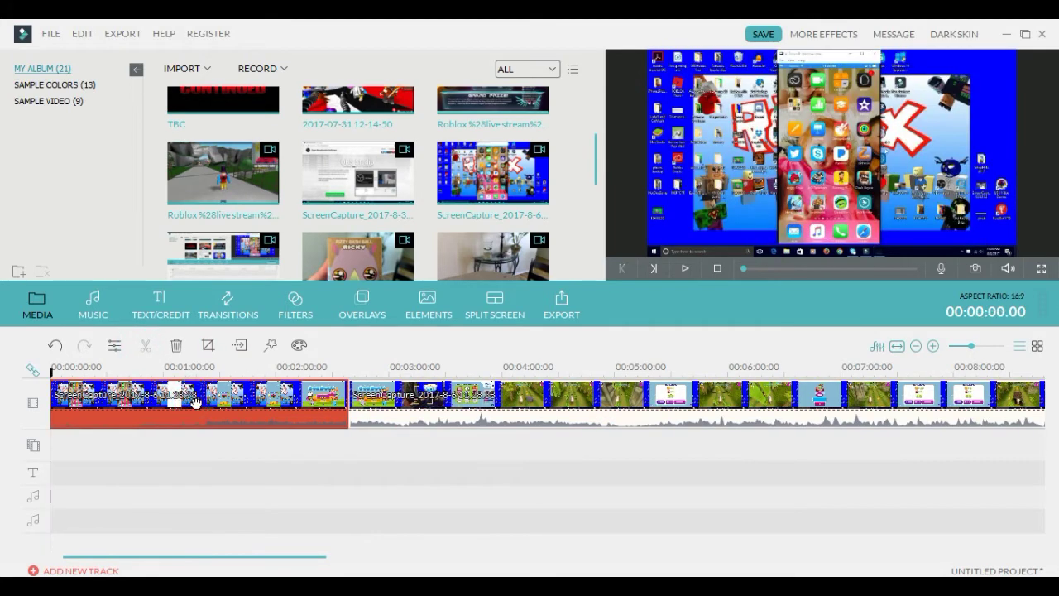
{"action": "key", "text": "Delete"}
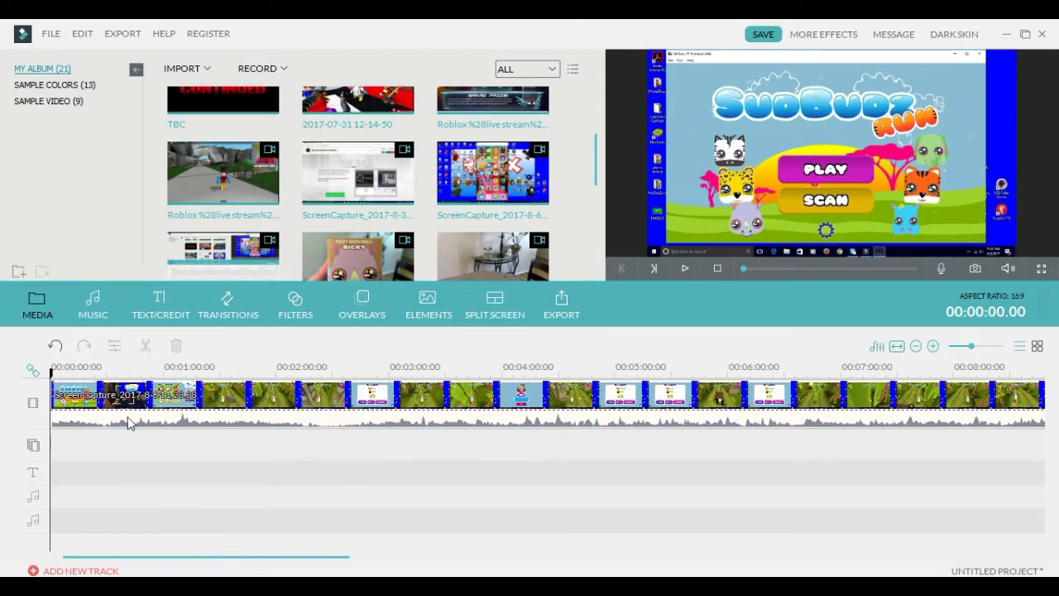
- Crop the screen capture clip manually to the game window, excluding the desktop strips on both sides and the taskbar
{"action": "double_click", "coordinate": [73, 396]}
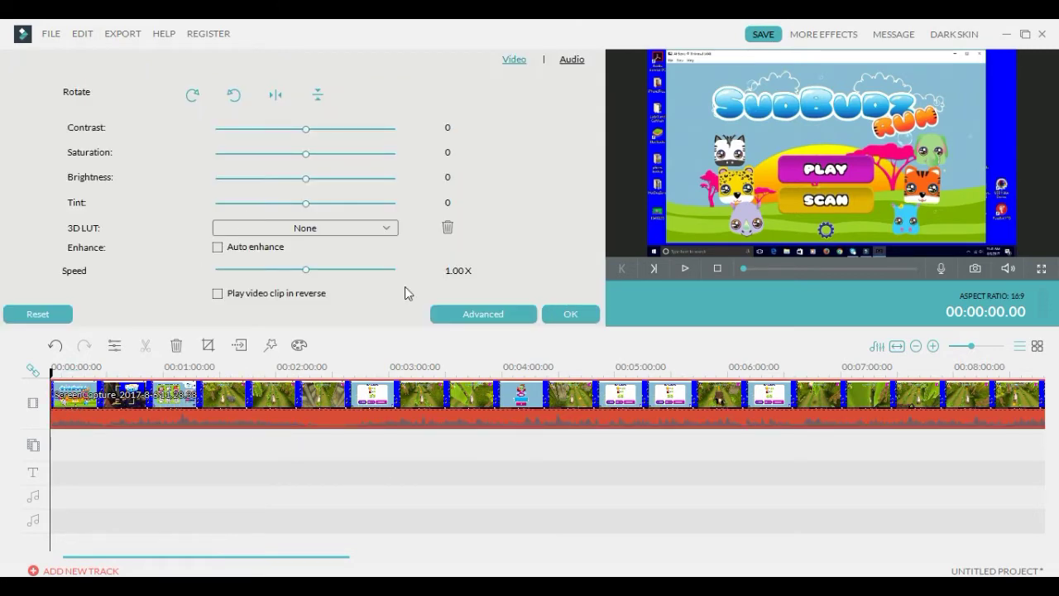
{"action": "left_click", "coordinate": [571, 314]}
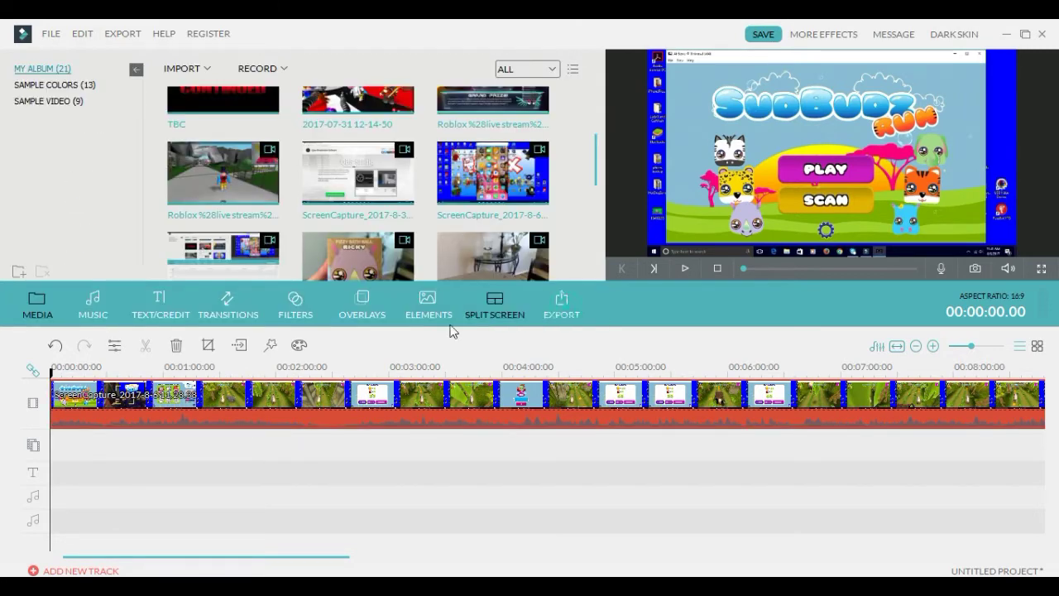
{"action": "left_click", "coordinate": [208, 345]}
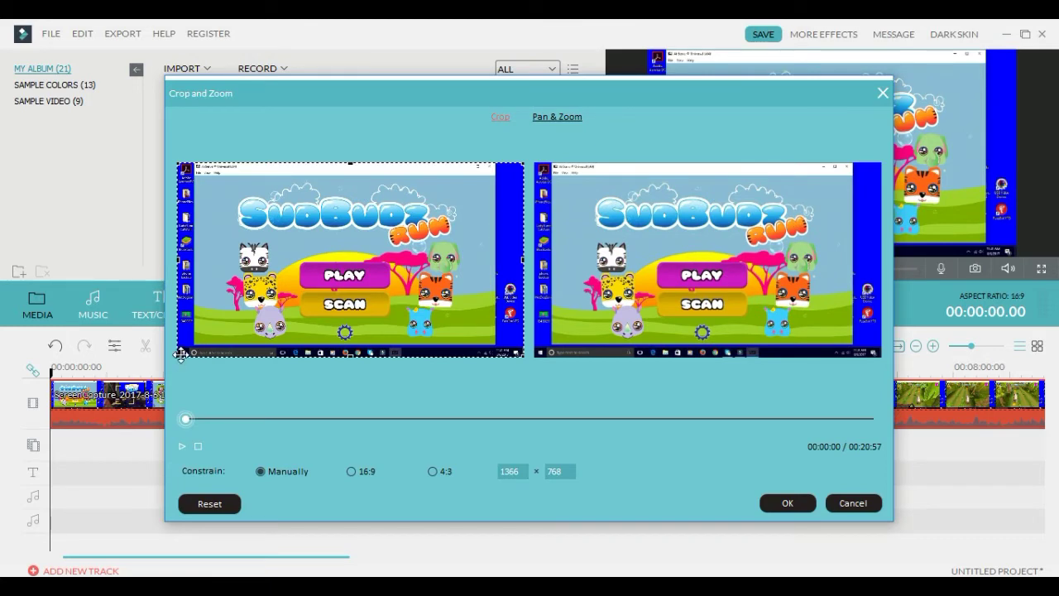
{"action": "left_click_drag", "start_coordinate": [180, 354], "coordinate": [193, 345]}
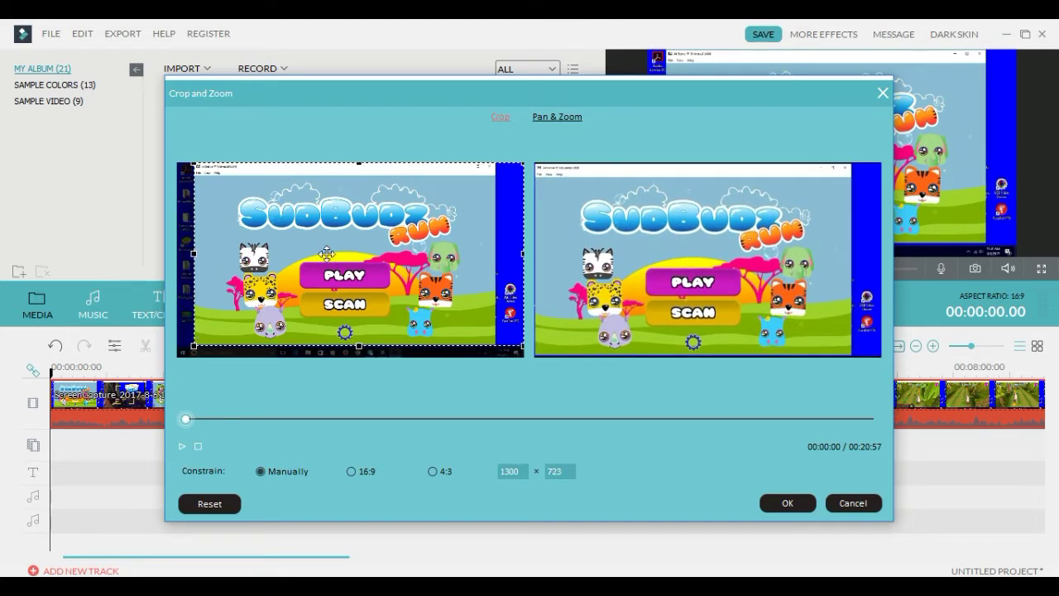
{"action": "left_click_drag", "start_coordinate": [523, 162], "coordinate": [495, 167]}
{"action": "left_click", "coordinate": [802, 503]}
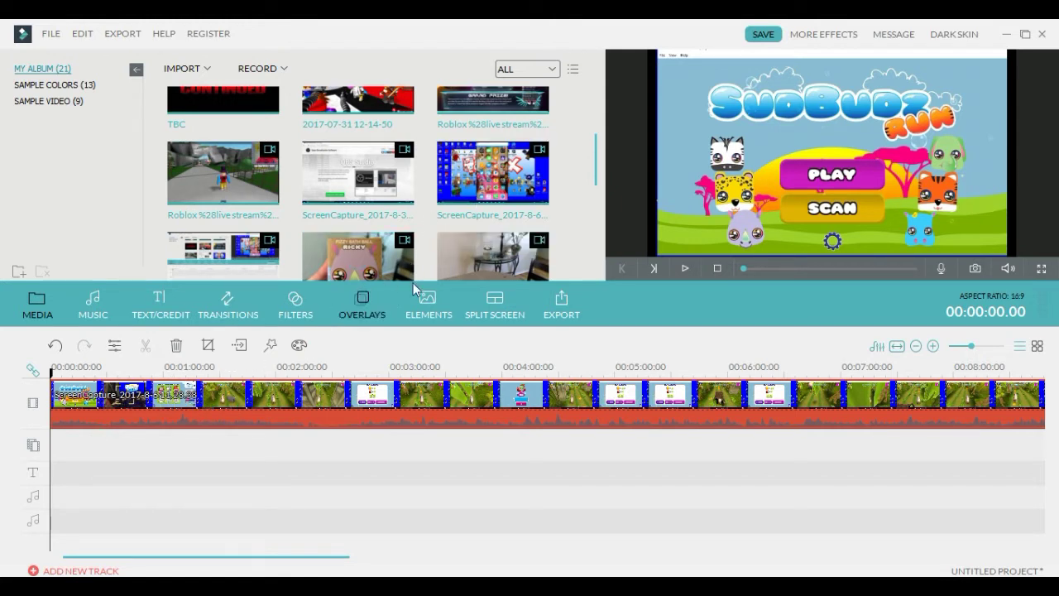
- Add green-screen clip 134G0299 to the start of the overlay track, scale it to about two-thirds, and place it over the game's lower area
{"action": "scroll", "coordinate": [429, 255], "scroll_direction": "down", "scroll_amount": 3}
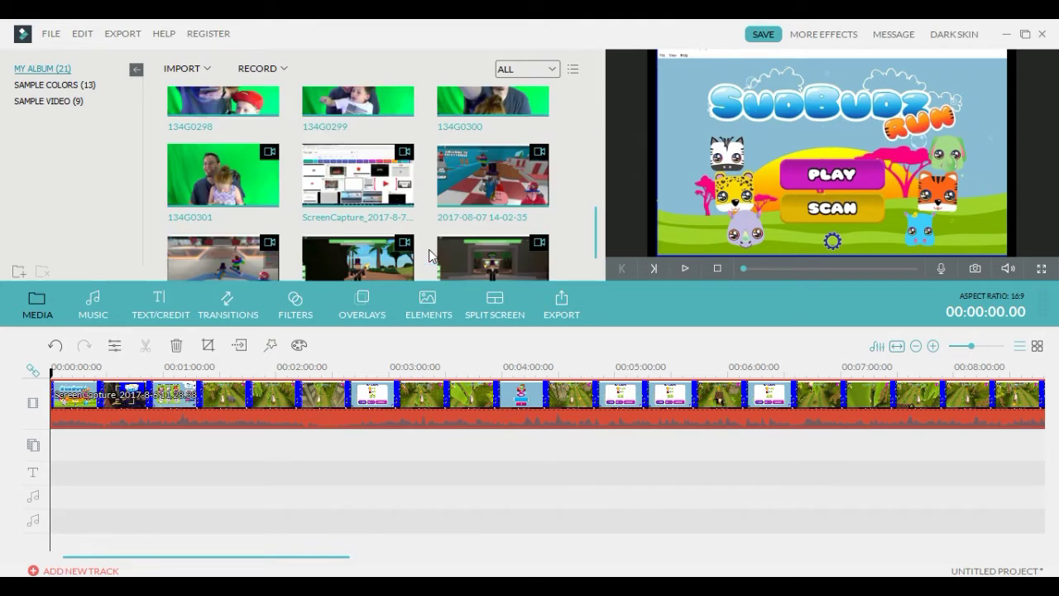
{"action": "scroll", "coordinate": [429, 255], "scroll_direction": "up", "scroll_amount": 2}
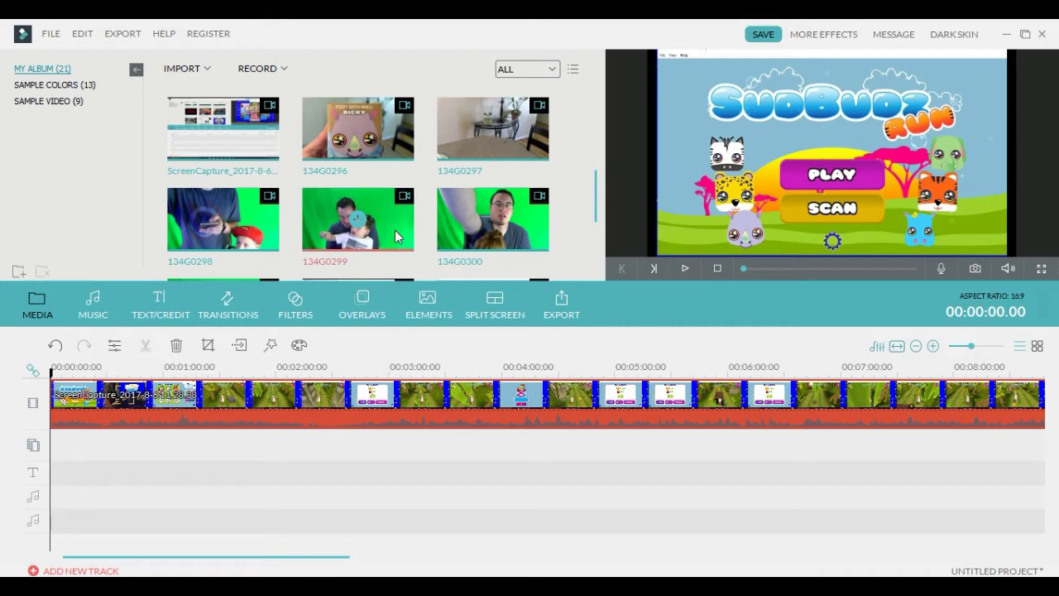
{"action": "left_click", "coordinate": [392, 230]}
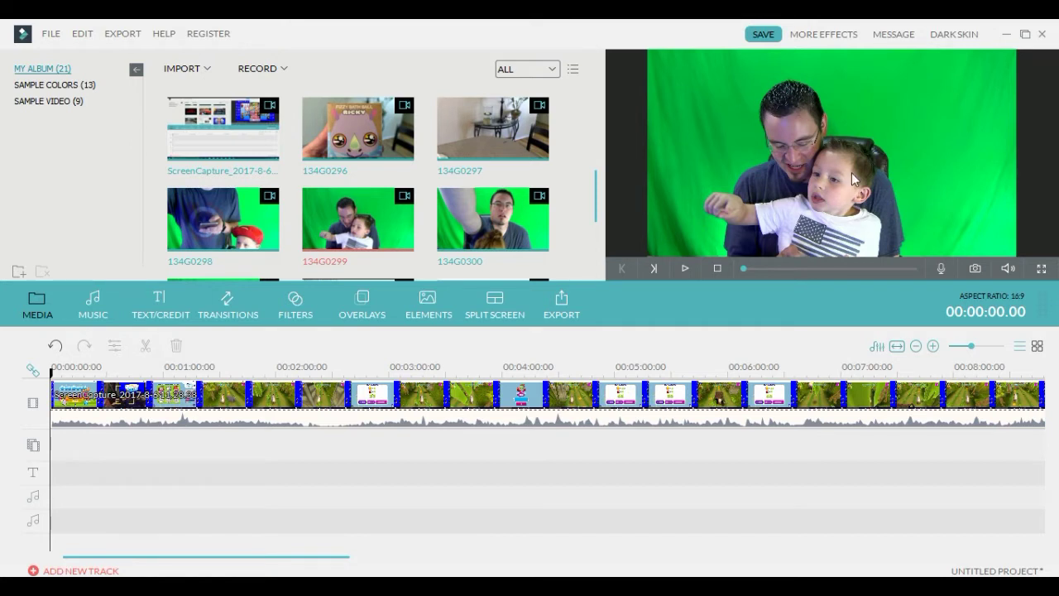
{"action": "left_click_drag", "start_coordinate": [340, 250], "coordinate": [109, 440]}
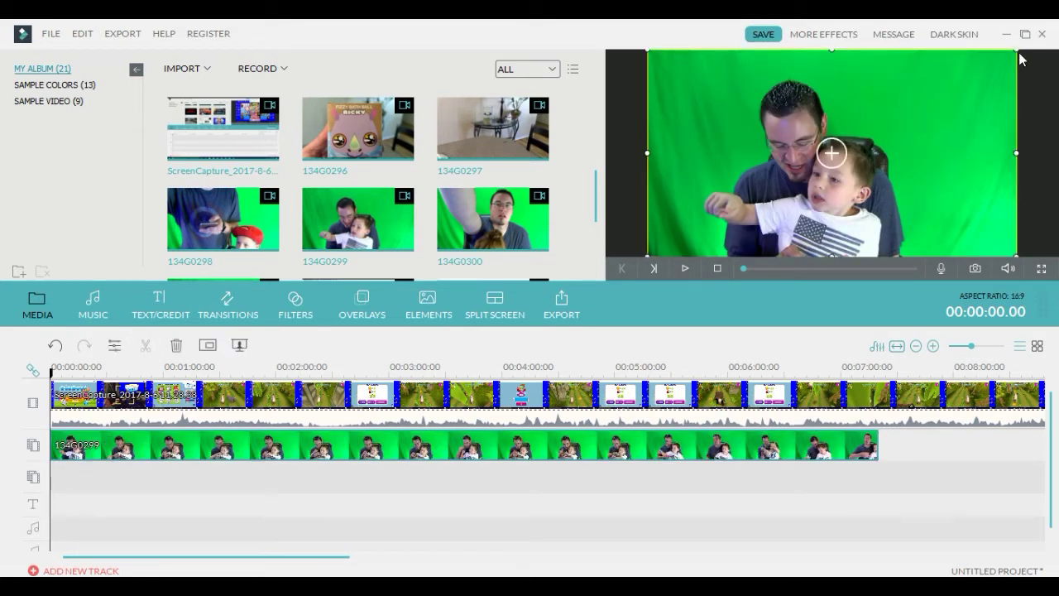
{"action": "left_click_drag", "start_coordinate": [1019, 53], "coordinate": [892, 119]}
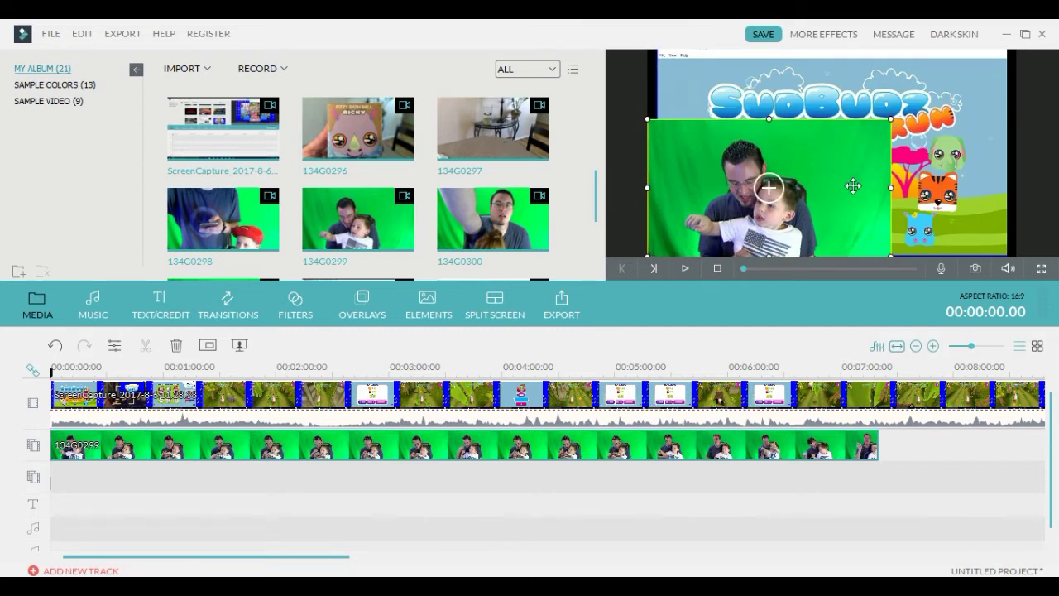
{"action": "left_click_drag", "start_coordinate": [853, 186], "coordinate": [879, 180]}
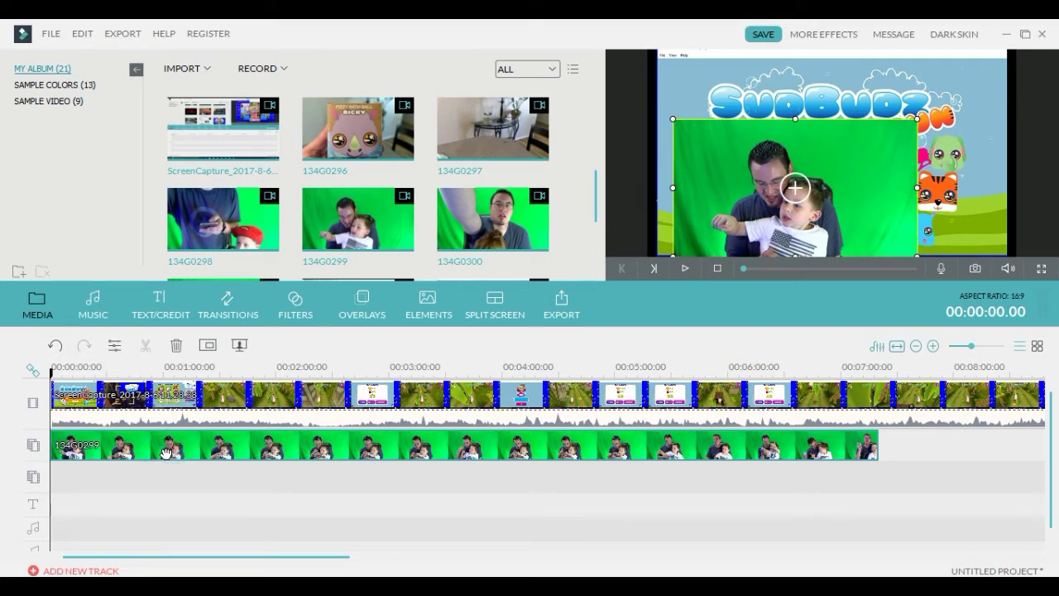
- Turn on Chroma Key for the overlay clip so that parts of it become transparent
{"action": "left_click", "coordinate": [238, 348]}
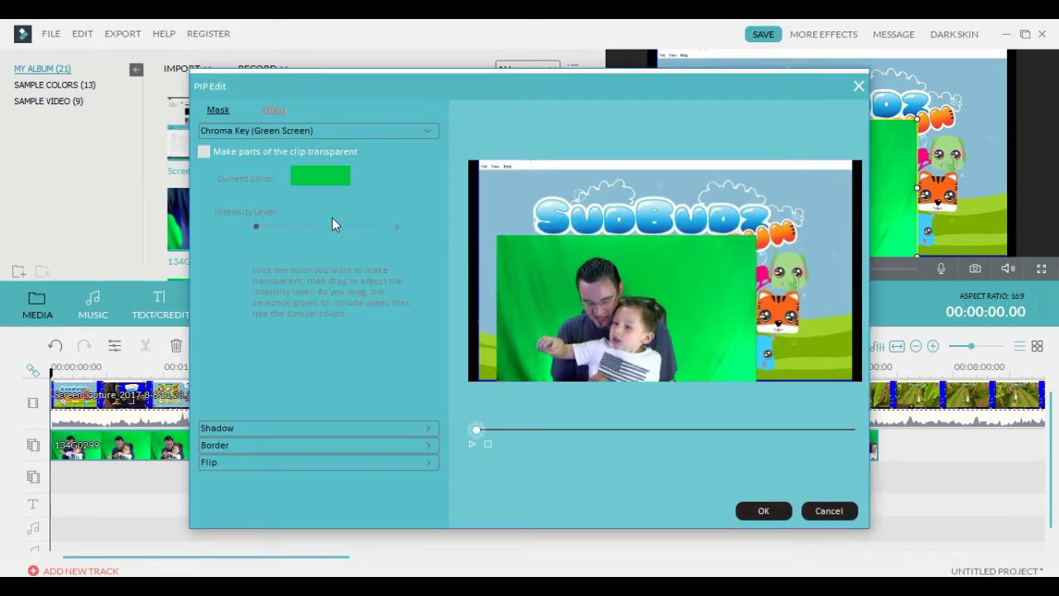
{"action": "left_click", "coordinate": [204, 153]}
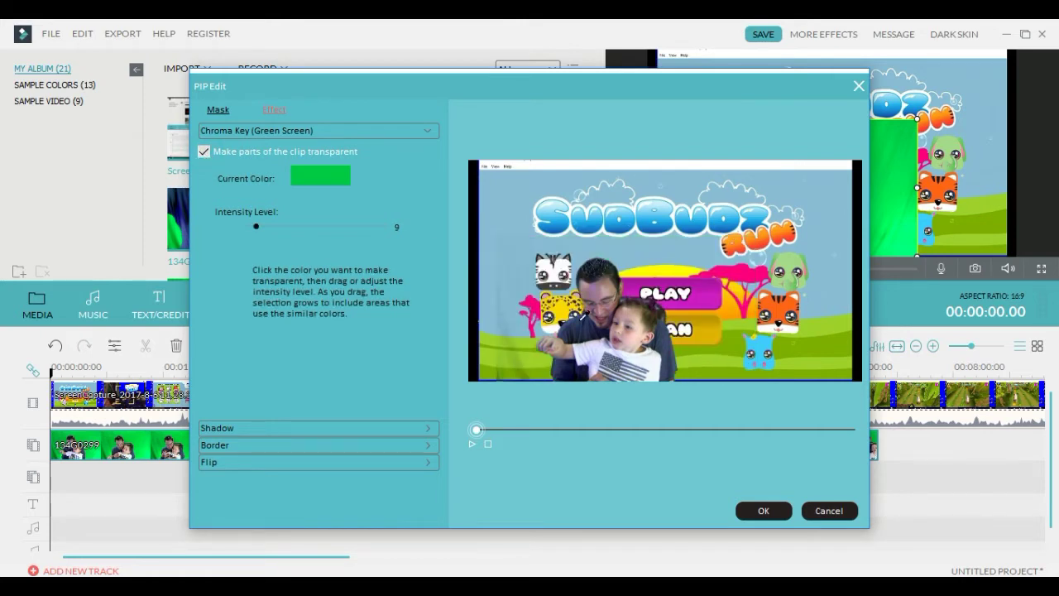
{"action": "left_click", "coordinate": [204, 152]}
{"action": "left_click", "coordinate": [203, 152]}
- Try keying out the light tones of the child's shirt at intensity level 1
{"action": "left_click", "coordinate": [593, 350]}
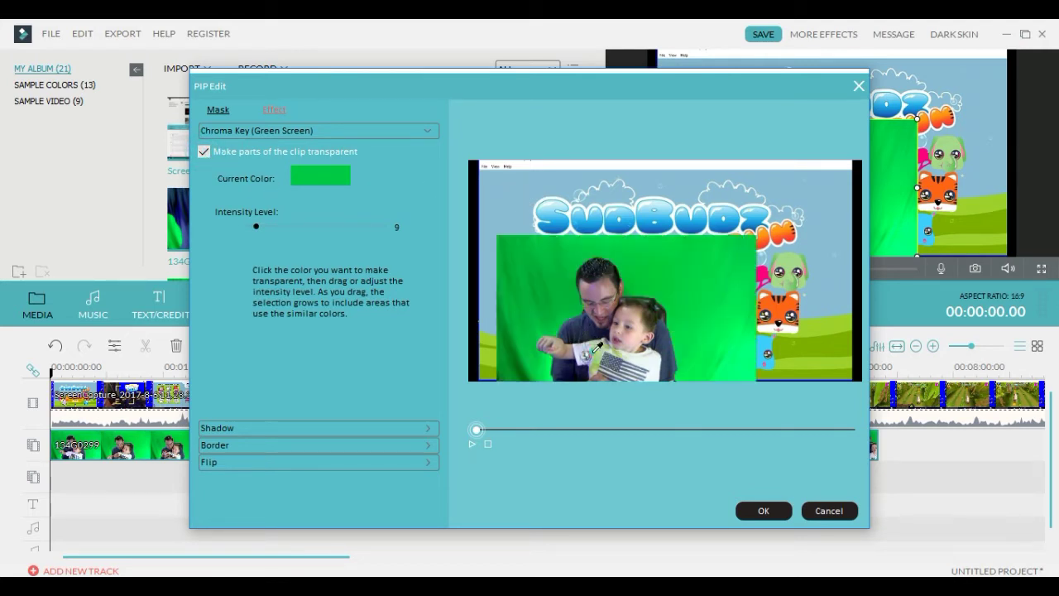
{"action": "left_click", "coordinate": [654, 365]}
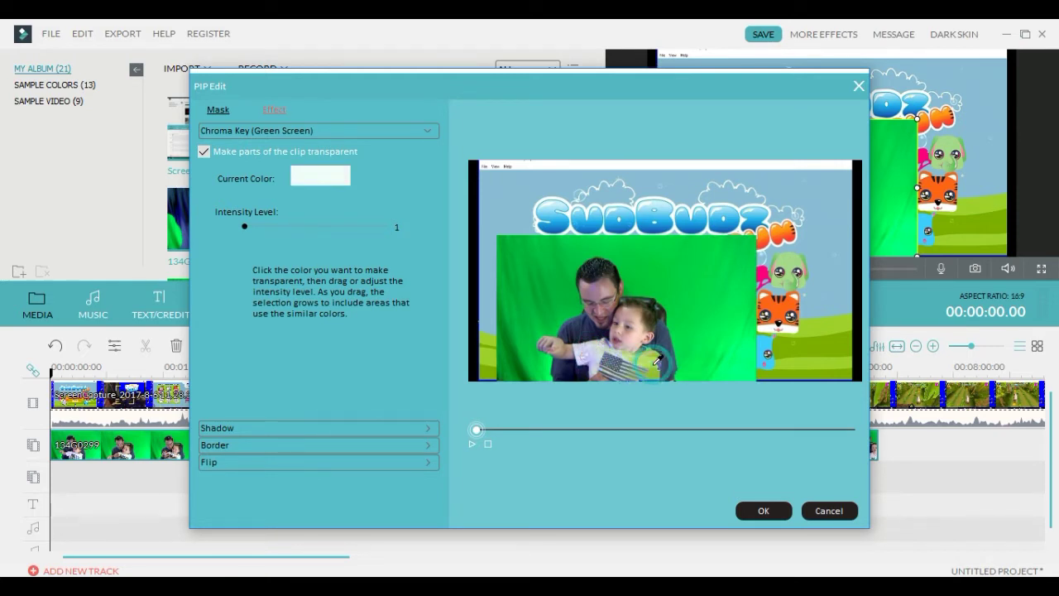
{"action": "left_click", "coordinate": [594, 352]}
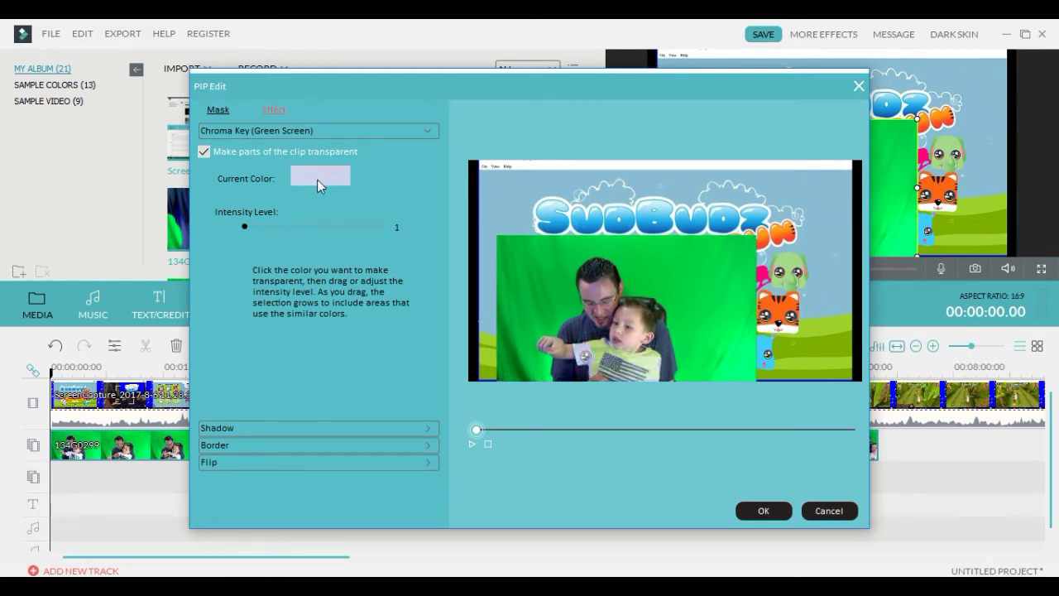
{"action": "mouse_move", "coordinate": [246, 226]}
{"action": "left_mouse_down"}
{"action": "mouse_move", "coordinate": [379, 224]}
{"action": "mouse_move", "coordinate": [239, 234]}
{"action": "left_mouse_up"}
- Sample the green backdrop as the transparent color, test intensity levels up to 100, and settle on a low level
{"action": "left_click", "coordinate": [685, 304]}
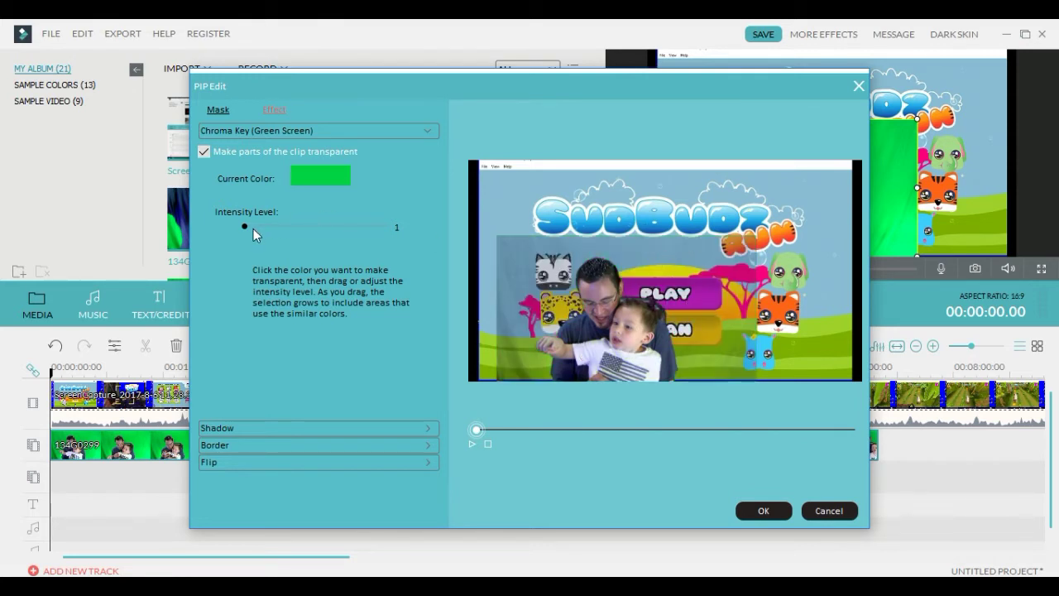
{"action": "mouse_move", "coordinate": [245, 225]}
{"action": "left_mouse_down"}
{"action": "mouse_move", "coordinate": [328, 230]}
{"action": "mouse_move", "coordinate": [242, 225]}
{"action": "mouse_move", "coordinate": [259, 225]}
{"action": "left_mouse_up"}
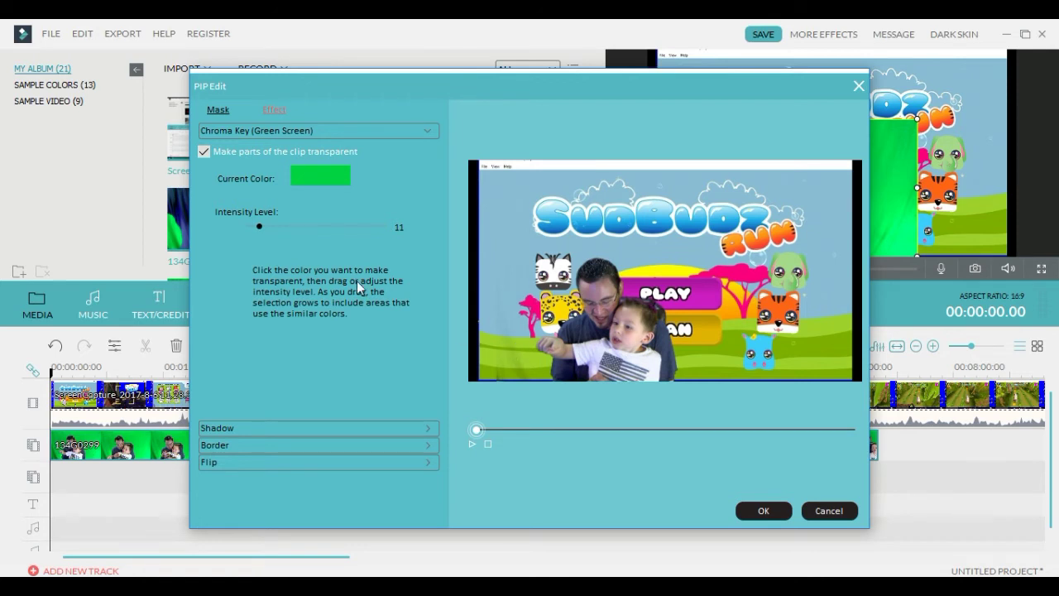
{"action": "left_click_drag", "start_coordinate": [259, 226], "coordinate": [281, 231]}
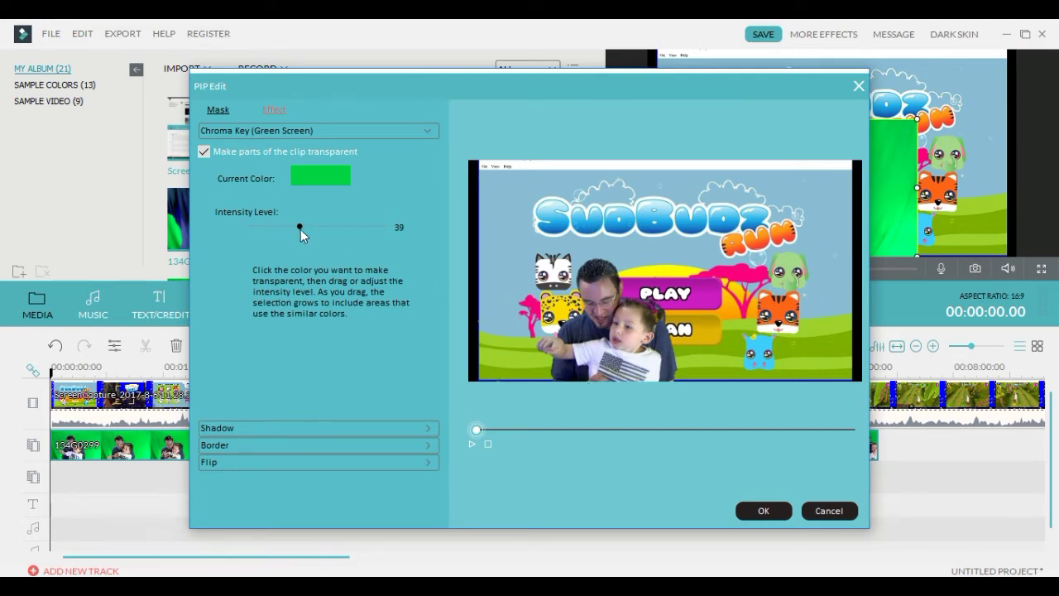
{"action": "left_click_drag", "start_coordinate": [300, 229], "coordinate": [331, 228]}
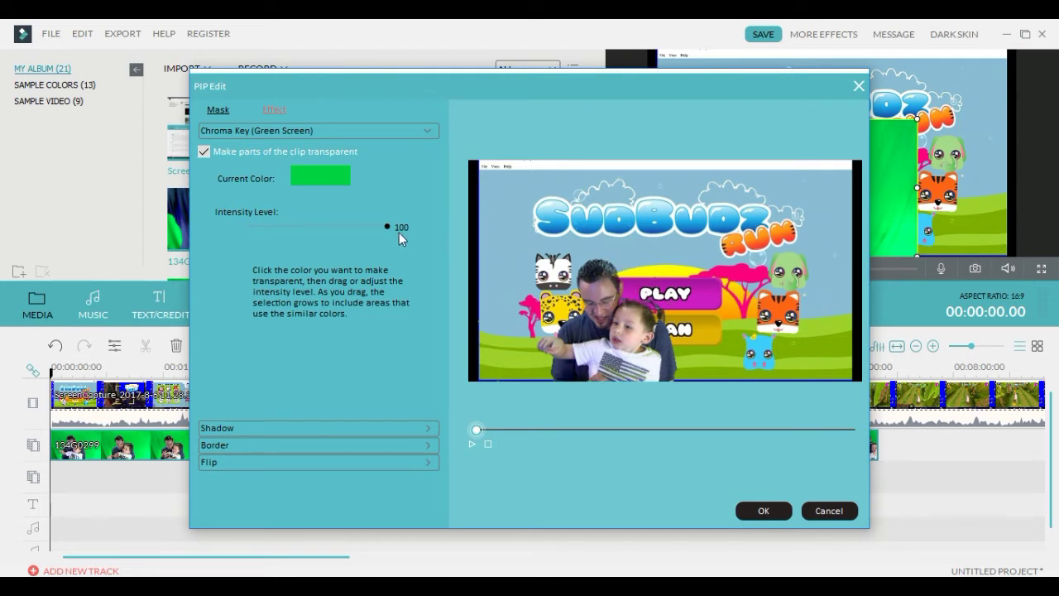
{"action": "left_click_drag", "start_coordinate": [386, 225], "coordinate": [259, 224]}
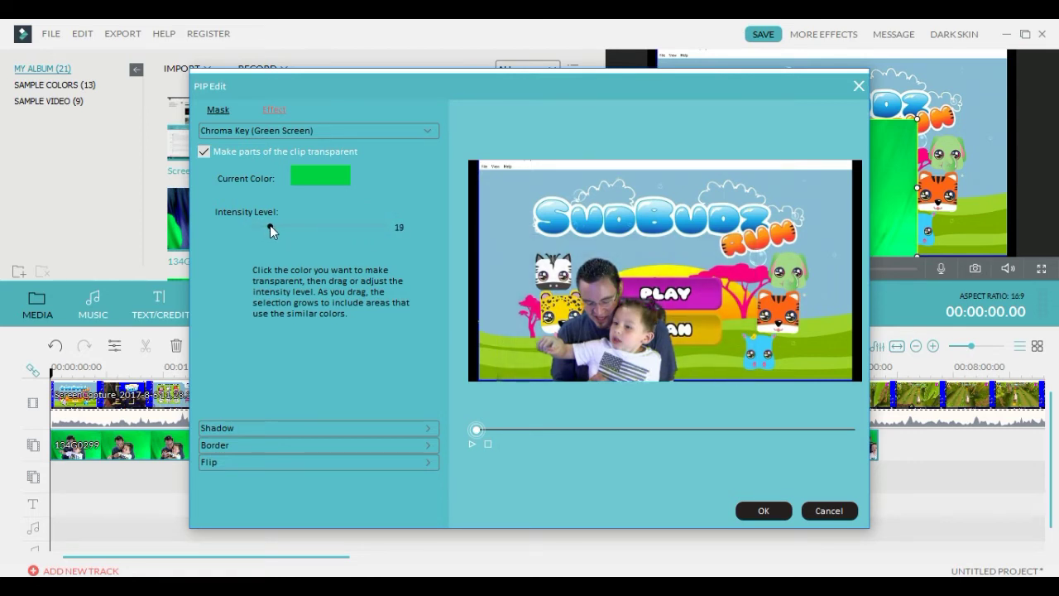
{"action": "left_click_drag", "start_coordinate": [277, 227], "coordinate": [282, 228]}
- Try applying a black shadow to the overlay clip, and remove it again
{"action": "left_click", "coordinate": [430, 432]}
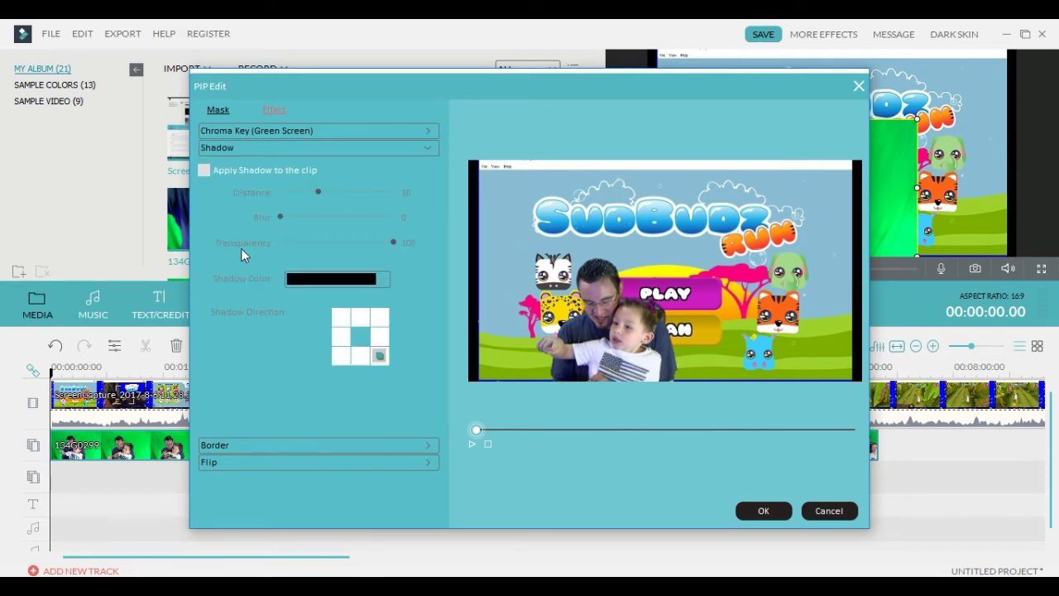
{"action": "left_click", "coordinate": [203, 170]}
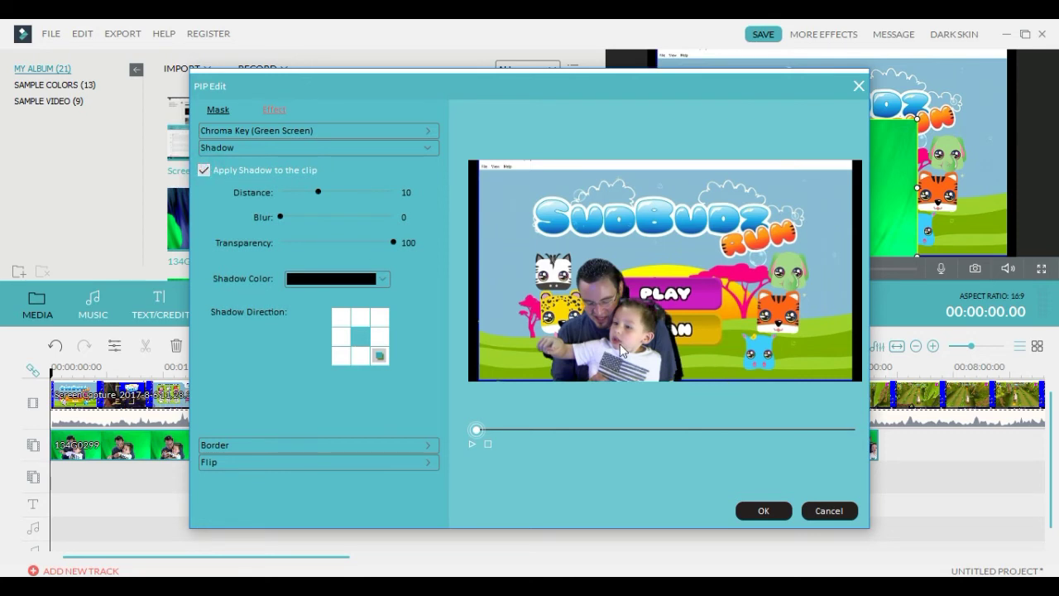
{"action": "left_click", "coordinate": [204, 168]}
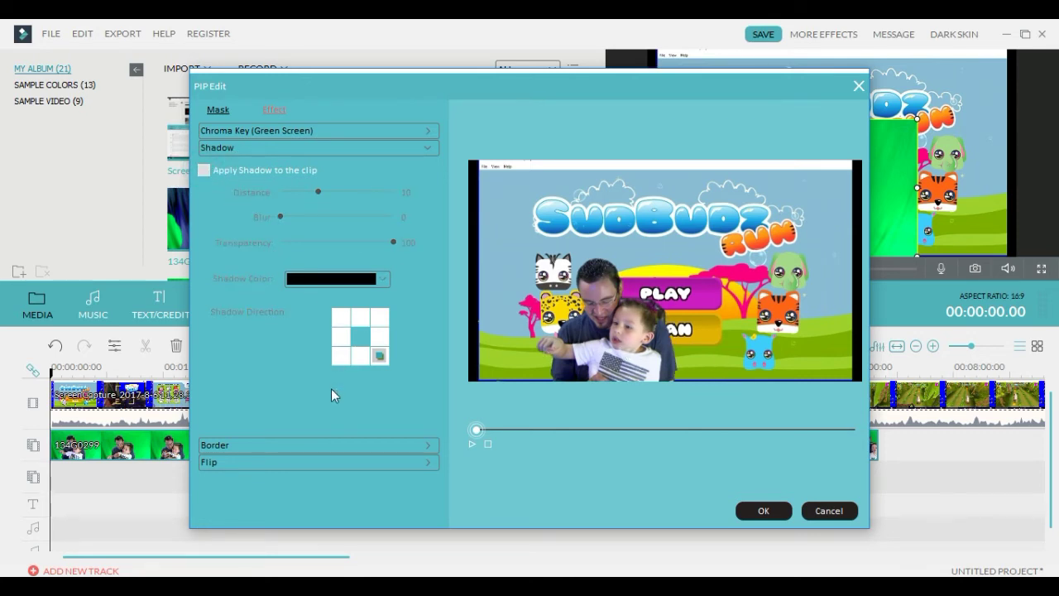
- Apply a white border around the keyed figures and adjust its distance and transparency
{"action": "left_click", "coordinate": [427, 446]}
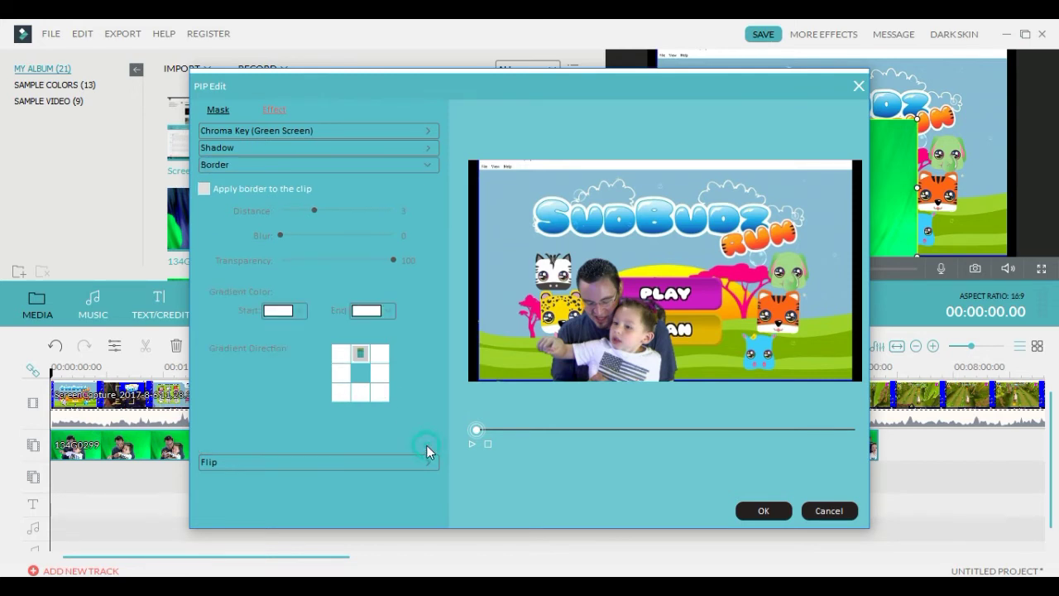
{"action": "left_click", "coordinate": [203, 189]}
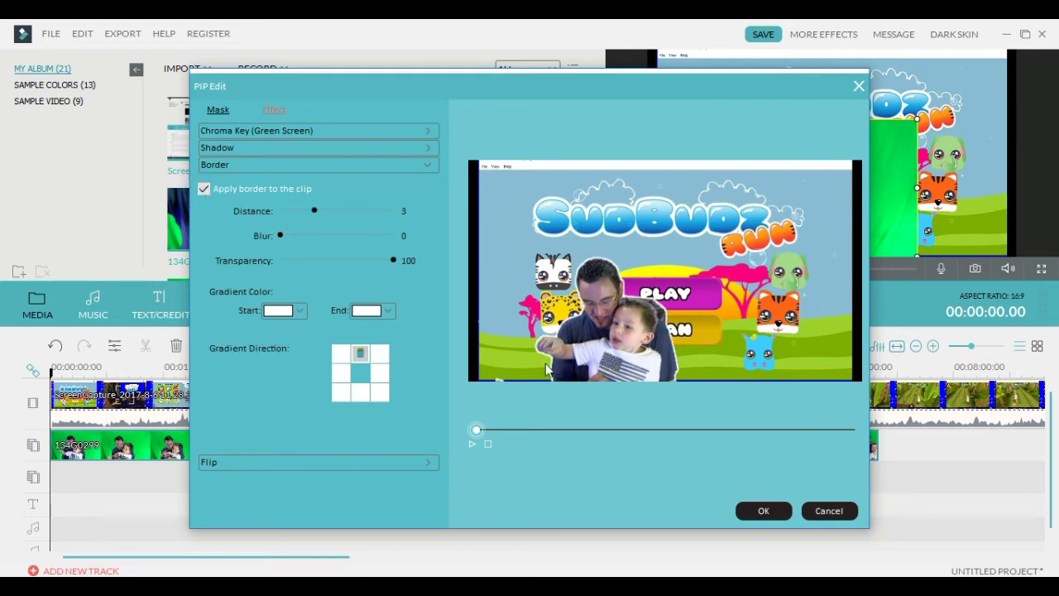
{"action": "left_click_drag", "start_coordinate": [316, 206], "coordinate": [382, 240]}
{"action": "mouse_move", "coordinate": [396, 265]}
{"action": "left_mouse_down"}
{"action": "mouse_move", "coordinate": [268, 268]}
{"action": "mouse_move", "coordinate": [386, 271]}
{"action": "left_mouse_up"}
{"action": "left_click", "coordinate": [204, 187]}
{"action": "left_click", "coordinate": [204, 188]}
- Try flipping the overlay clip horizontally and vertically, and restore its original orientation
{"action": "left_click", "coordinate": [429, 466]}
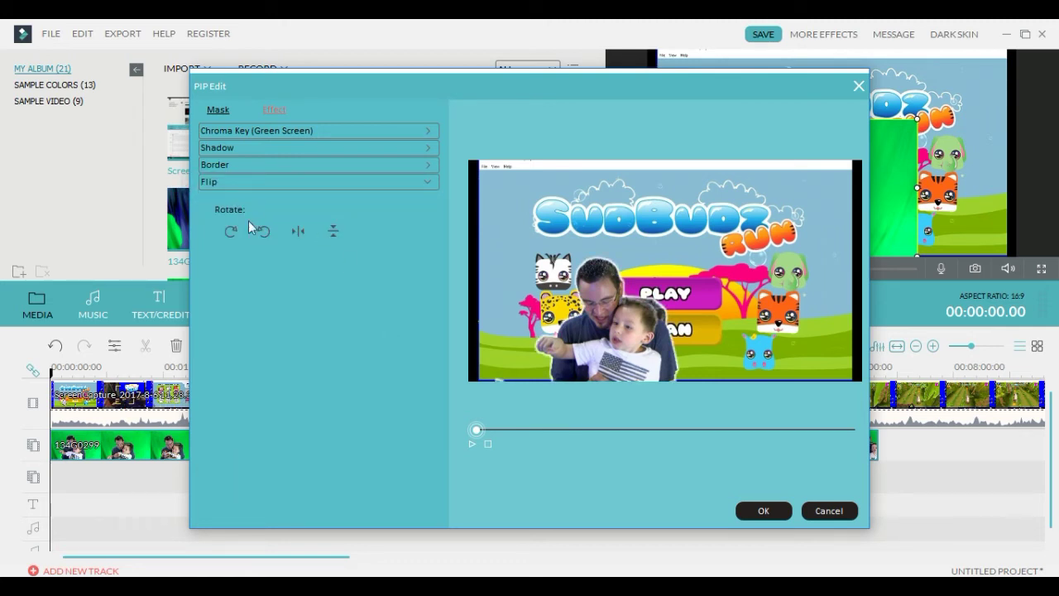
{"action": "left_click", "coordinate": [301, 230]}
{"action": "left_click", "coordinate": [301, 230]}
{"action": "left_click", "coordinate": [300, 231]}
{"action": "left_click", "coordinate": [301, 230]}
{"action": "left_click", "coordinate": [333, 231]}
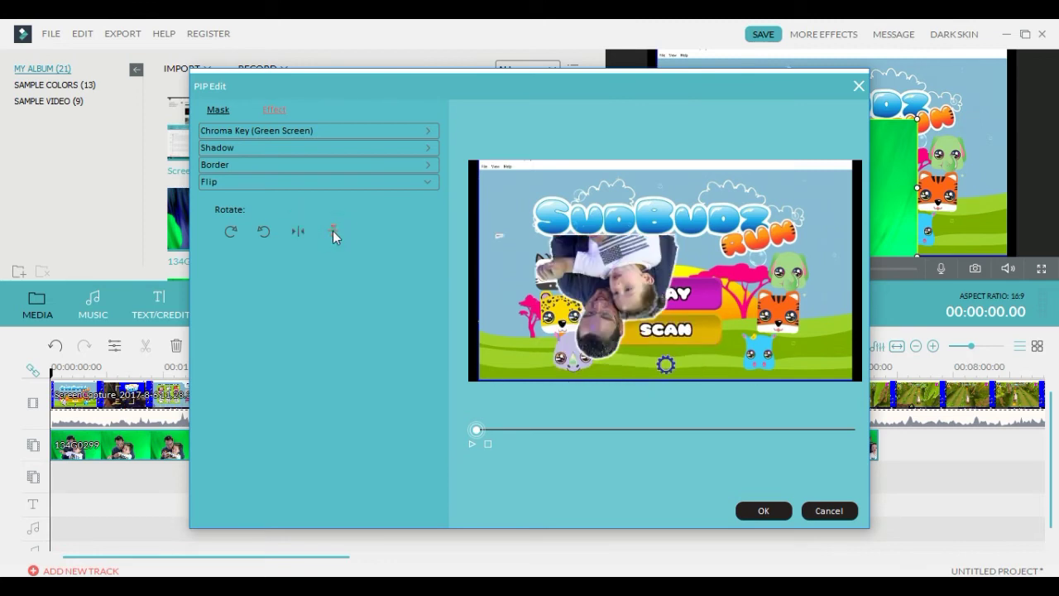
{"action": "left_click", "coordinate": [333, 231]}
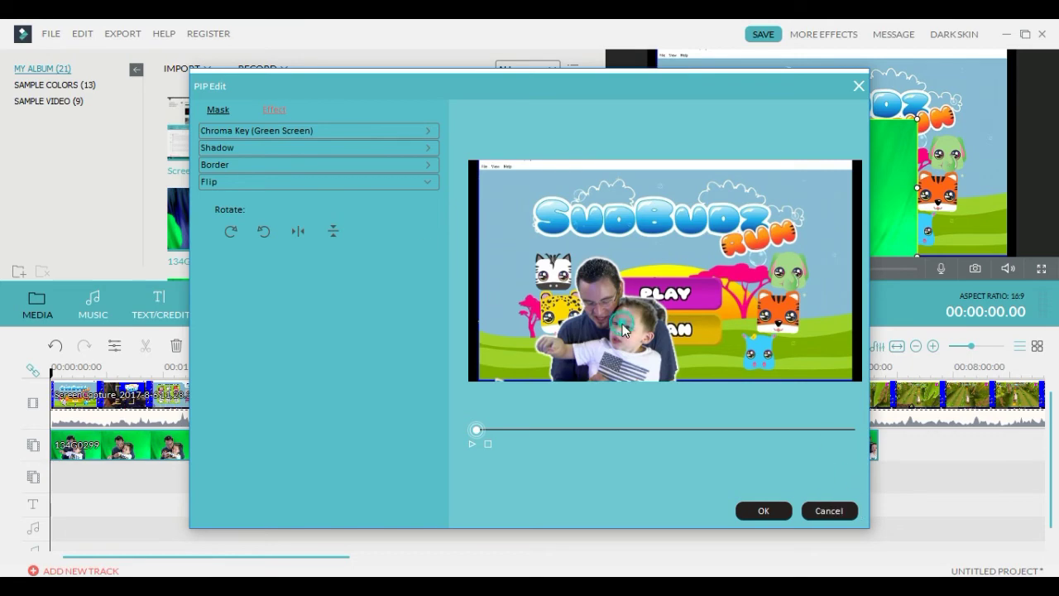
- Apply the overlay effects, move the keyed figures to the lower-left corner of the game footage, and briefly preview the composite
{"action": "left_click", "coordinate": [764, 511]}
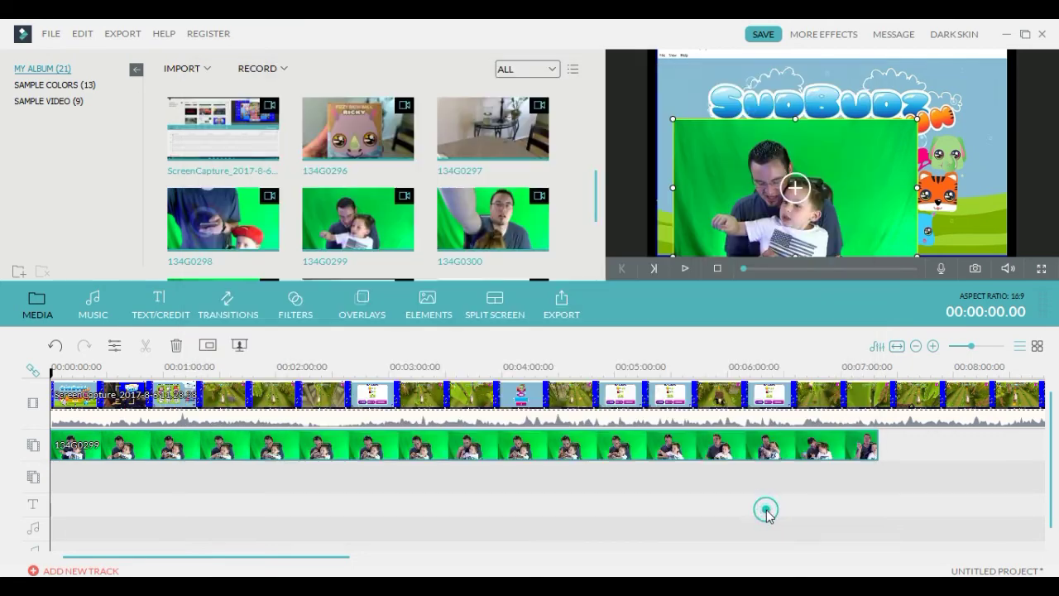
{"action": "left_click_drag", "start_coordinate": [747, 237], "coordinate": [711, 240]}
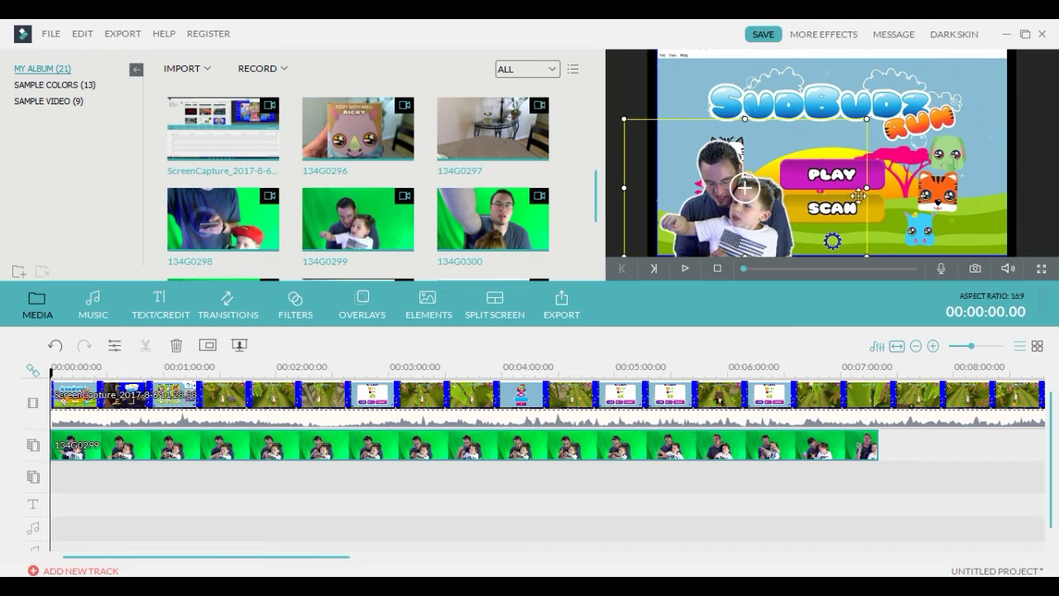
{"action": "left_click", "coordinate": [683, 268]}
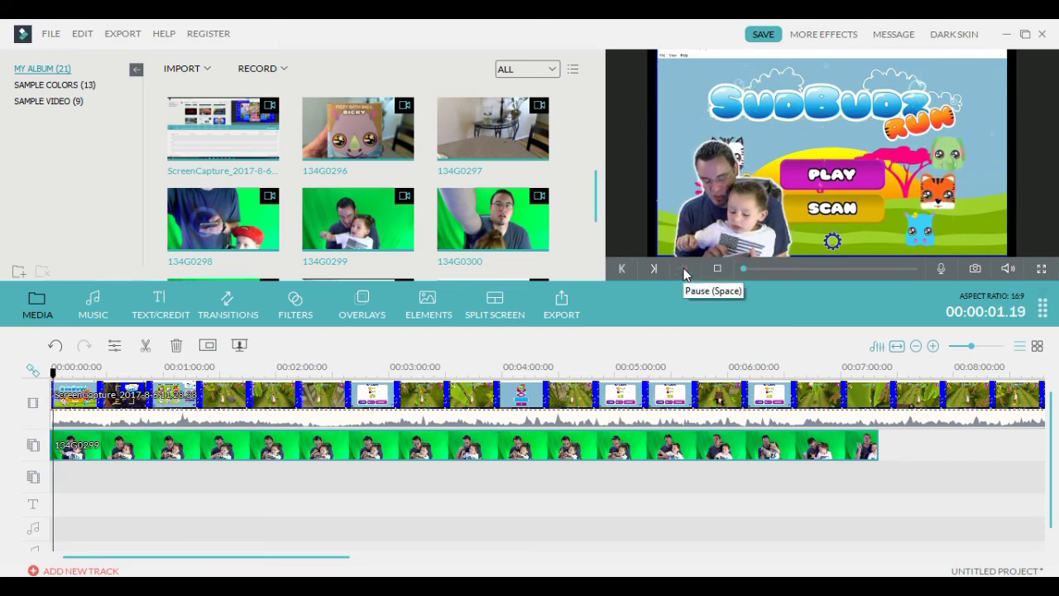
{"action": "left_click", "coordinate": [686, 268]}
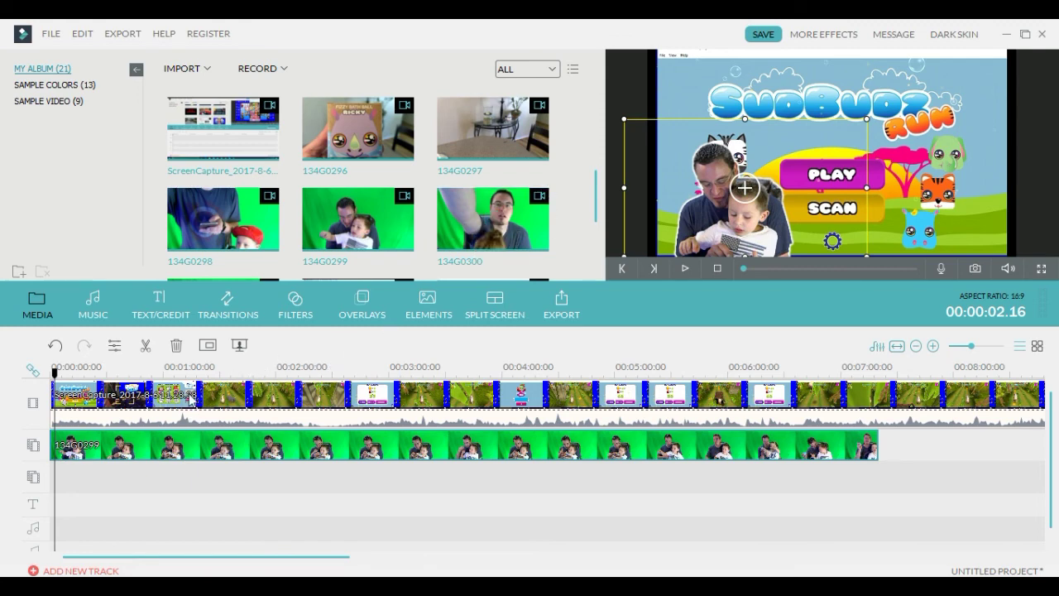
{"action": "left_click", "coordinate": [142, 412]}
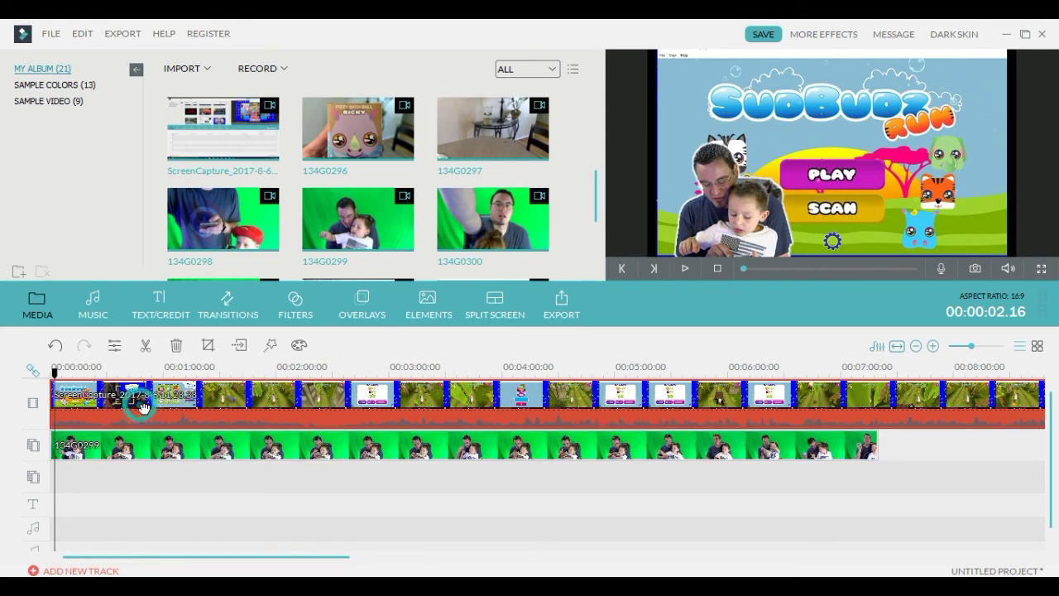
{"action": "left_click", "coordinate": [175, 445]}
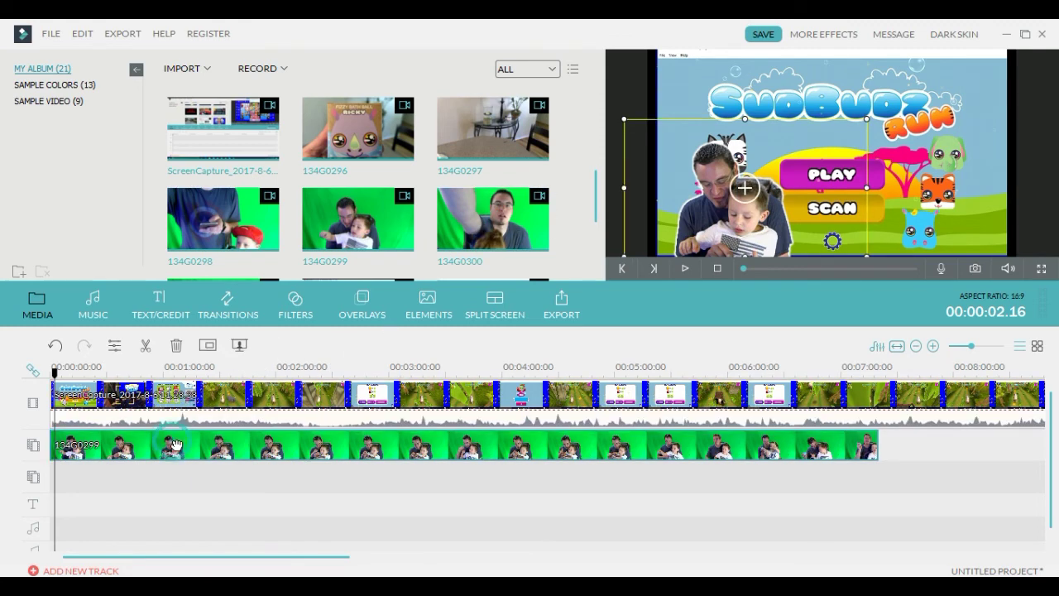
{"action": "left_click", "coordinate": [238, 345]}
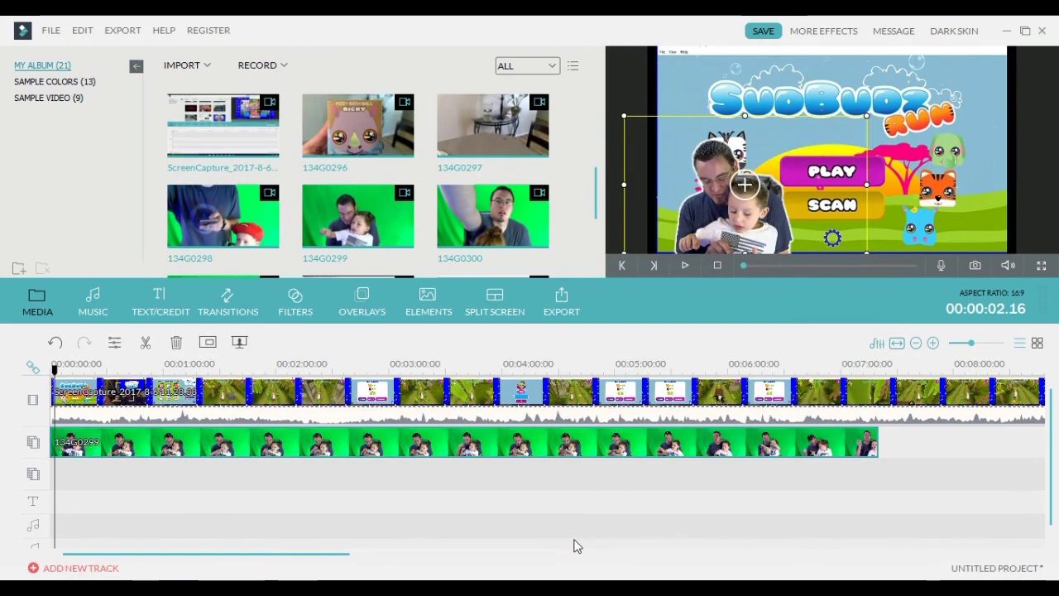